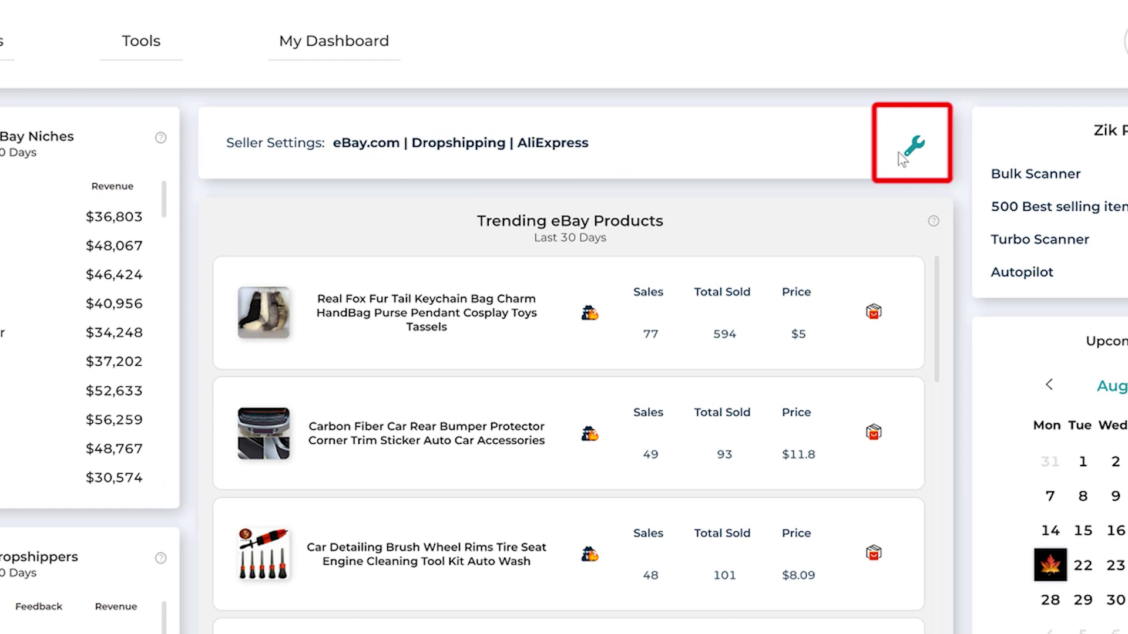
Expand Seller Settings and set the sourcing marketplace to Amazon.com after trying Walmart and AliExpress.
left_click(917, 157)
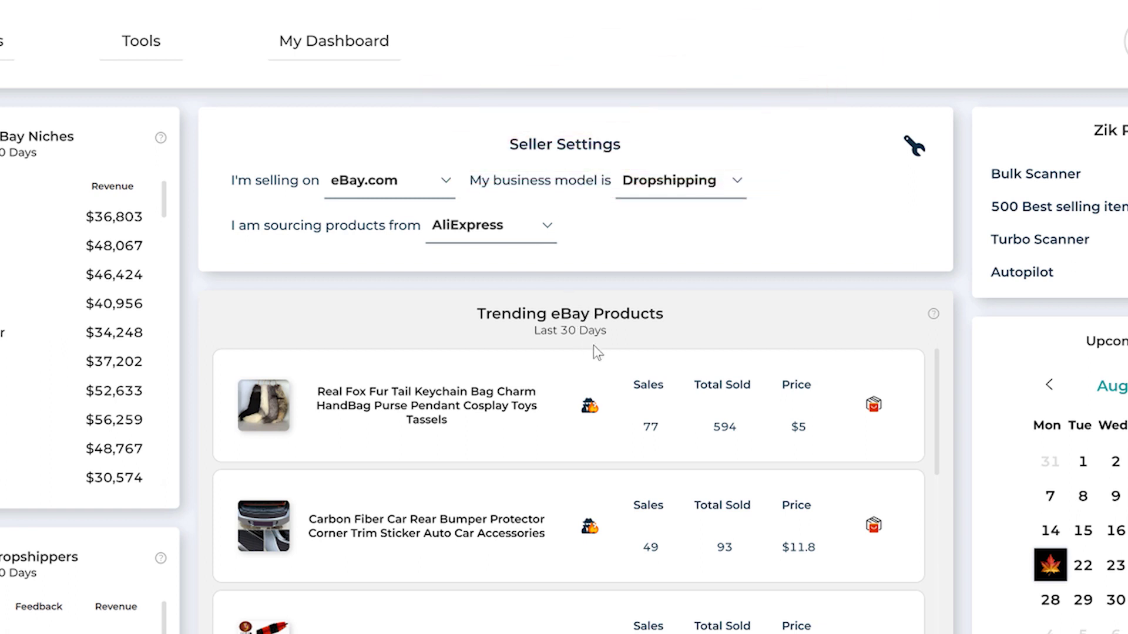
left_click(492, 229)
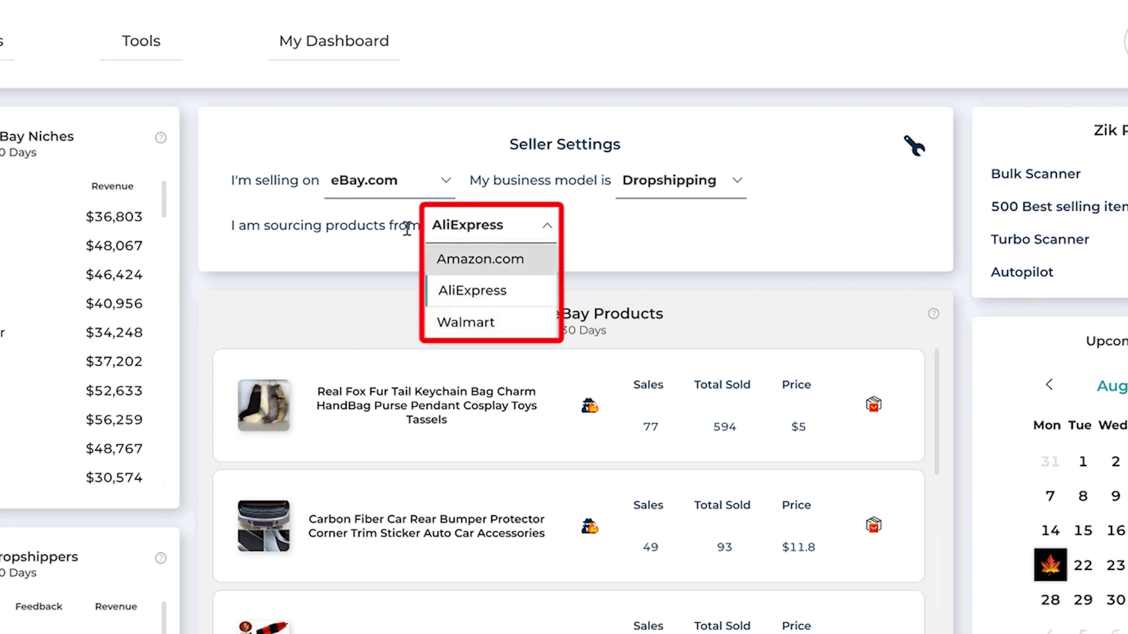
left_click(485, 322)
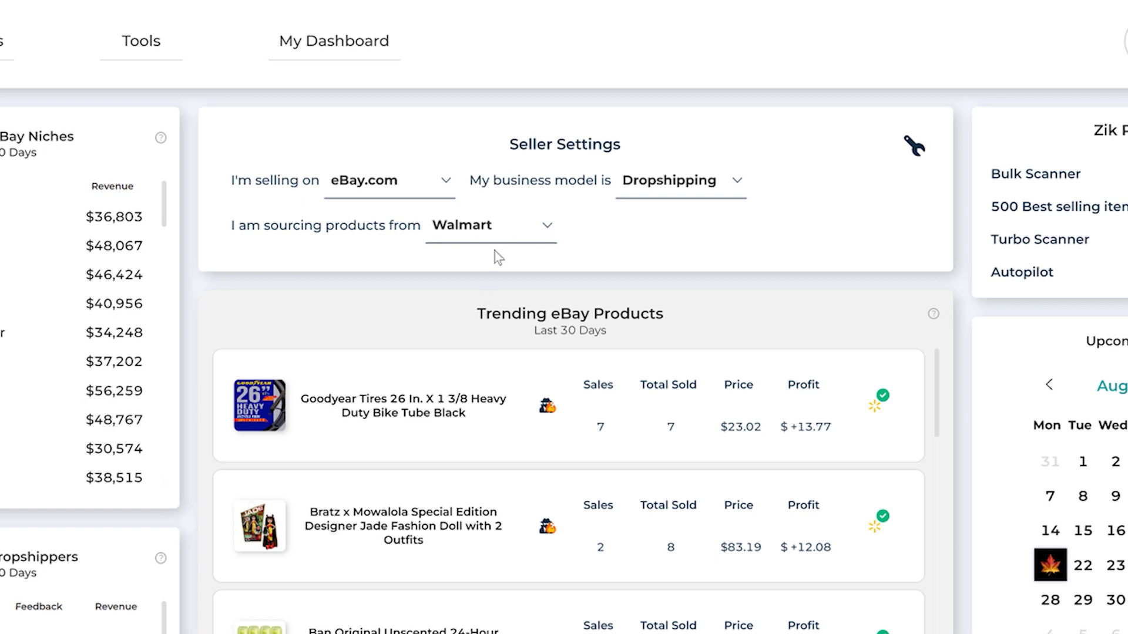
left_click(476, 234)
left_click(480, 292)
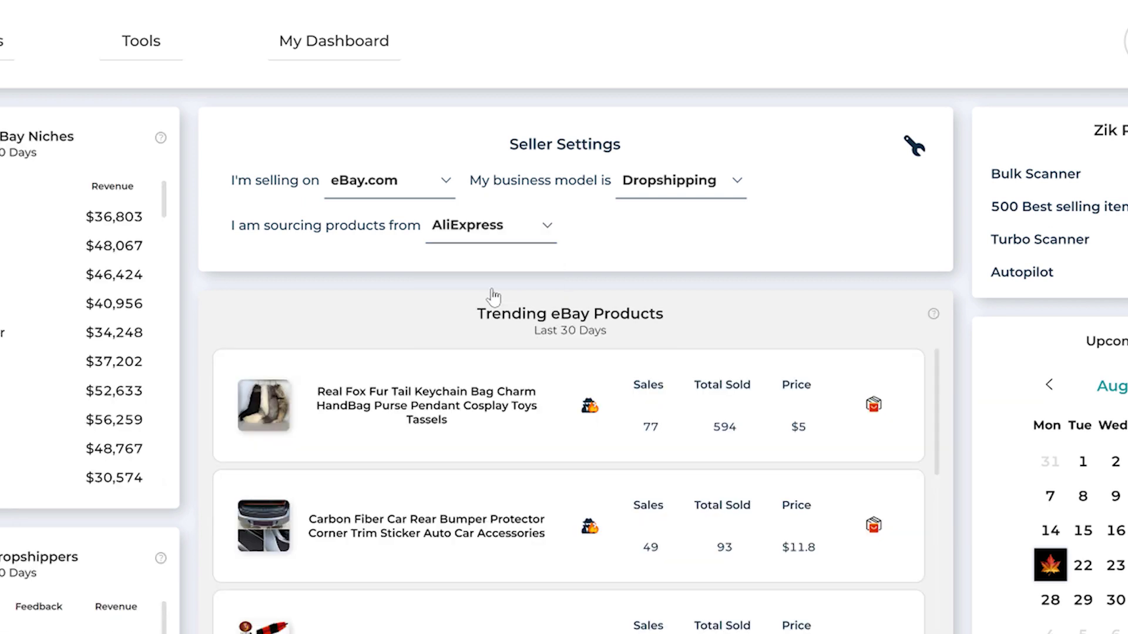
left_click(474, 220)
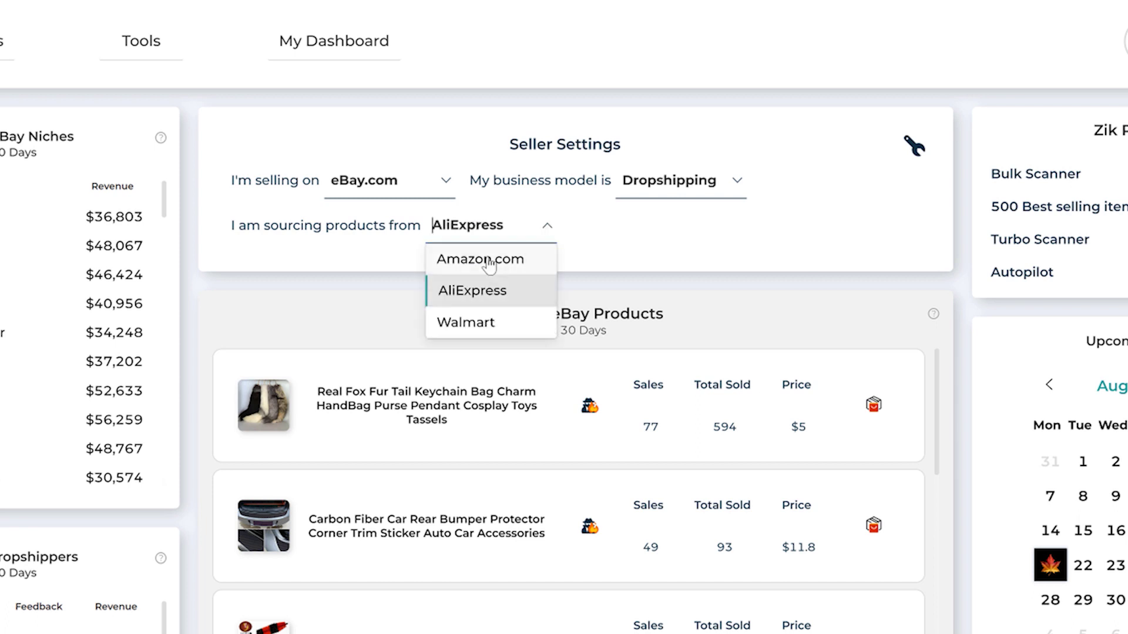
left_click(487, 260)
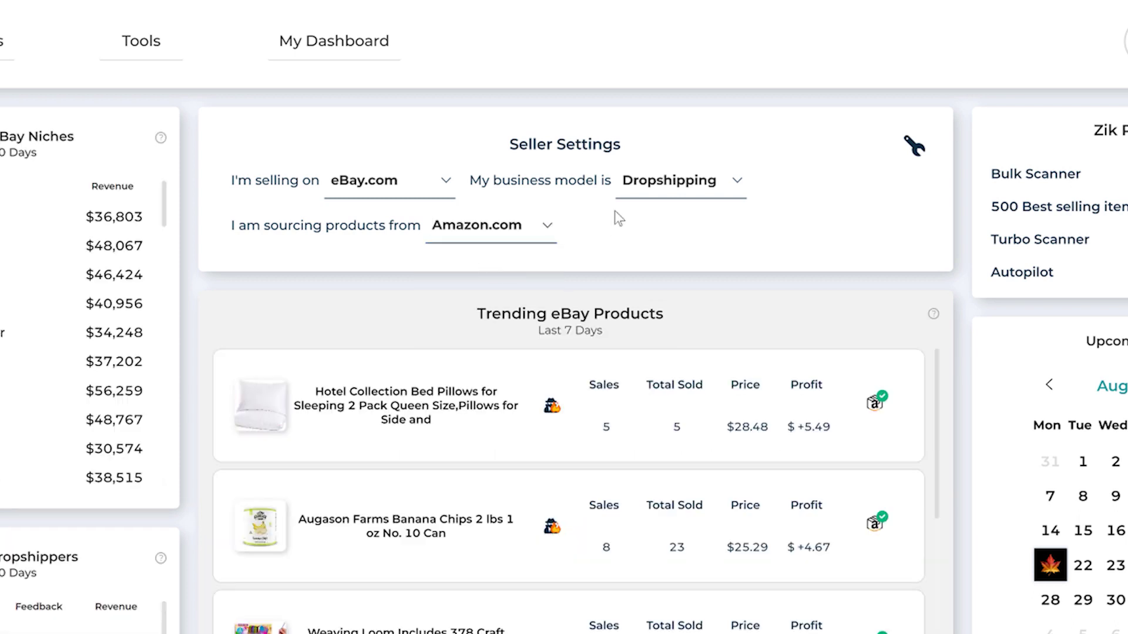
left_click(684, 190)
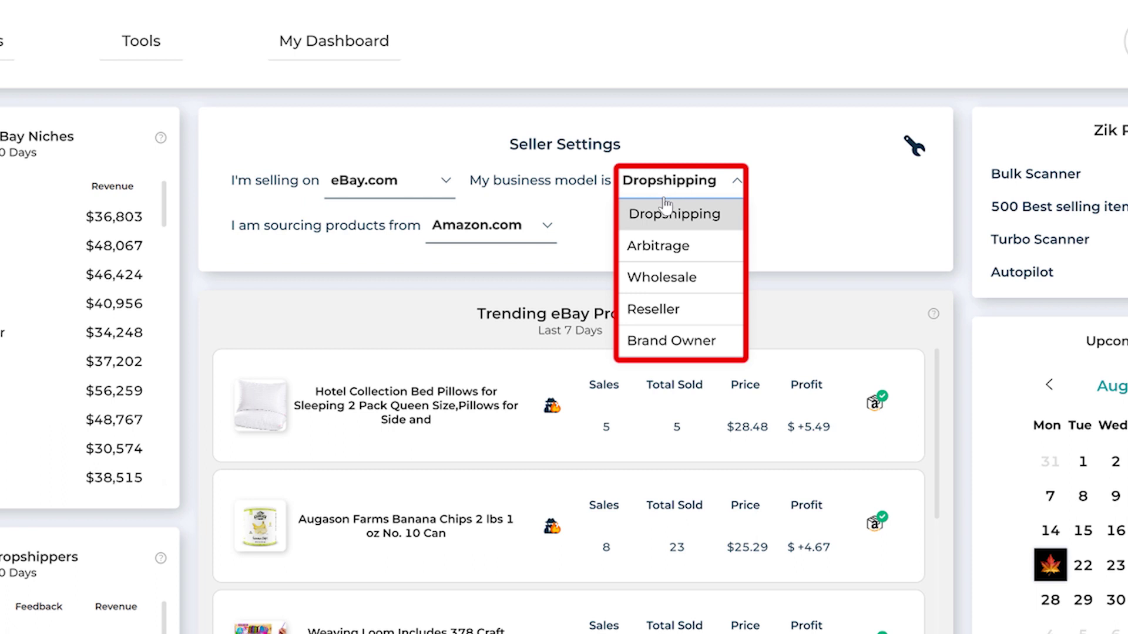
left_click(667, 277)
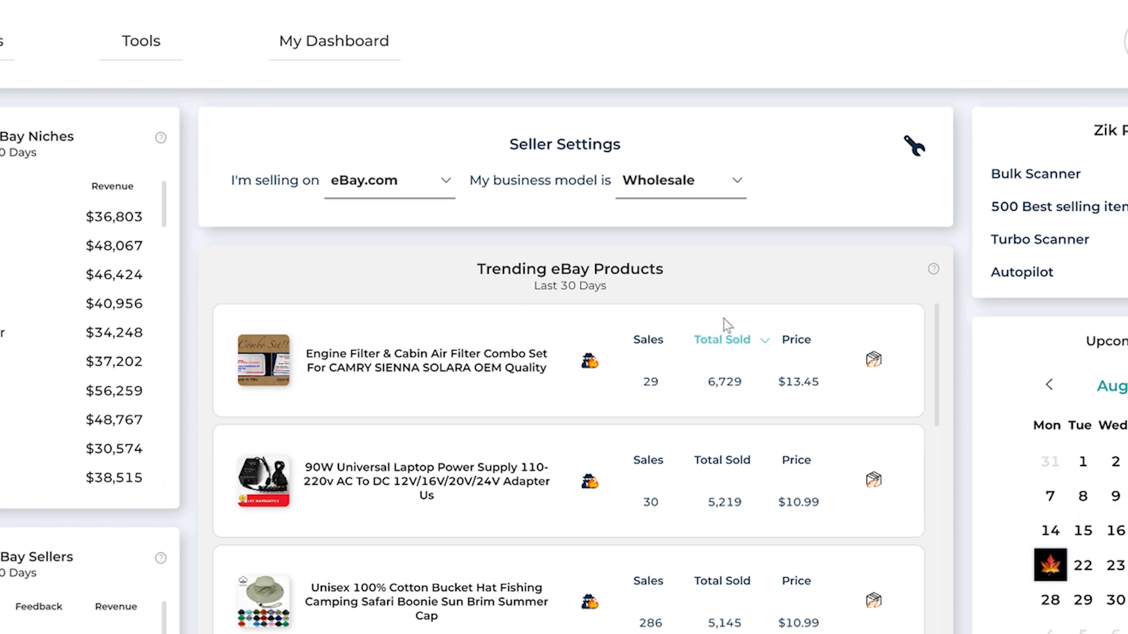
left_click(691, 192)
left_click(685, 220)
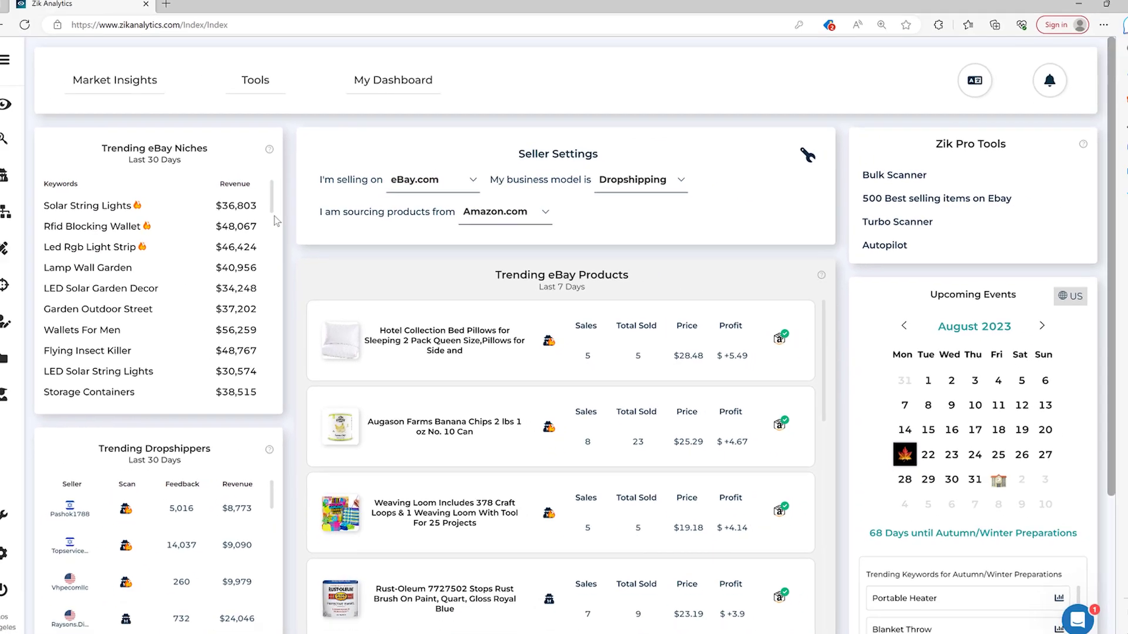
scroll(108, 354, "down", 2)
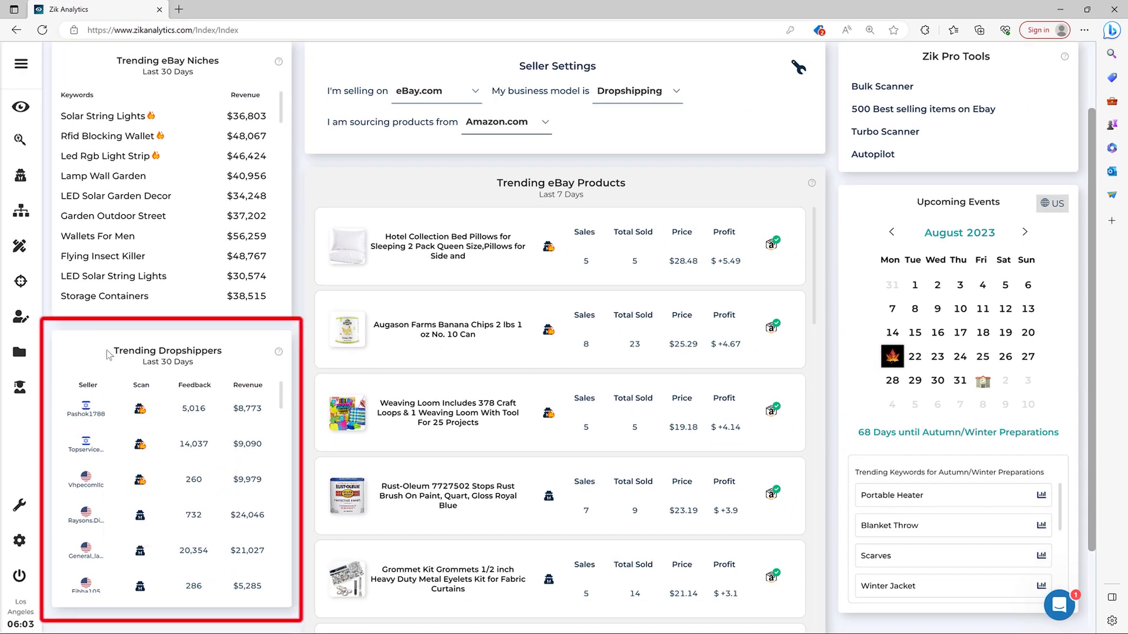
left_click_drag(108, 356, 222, 353)
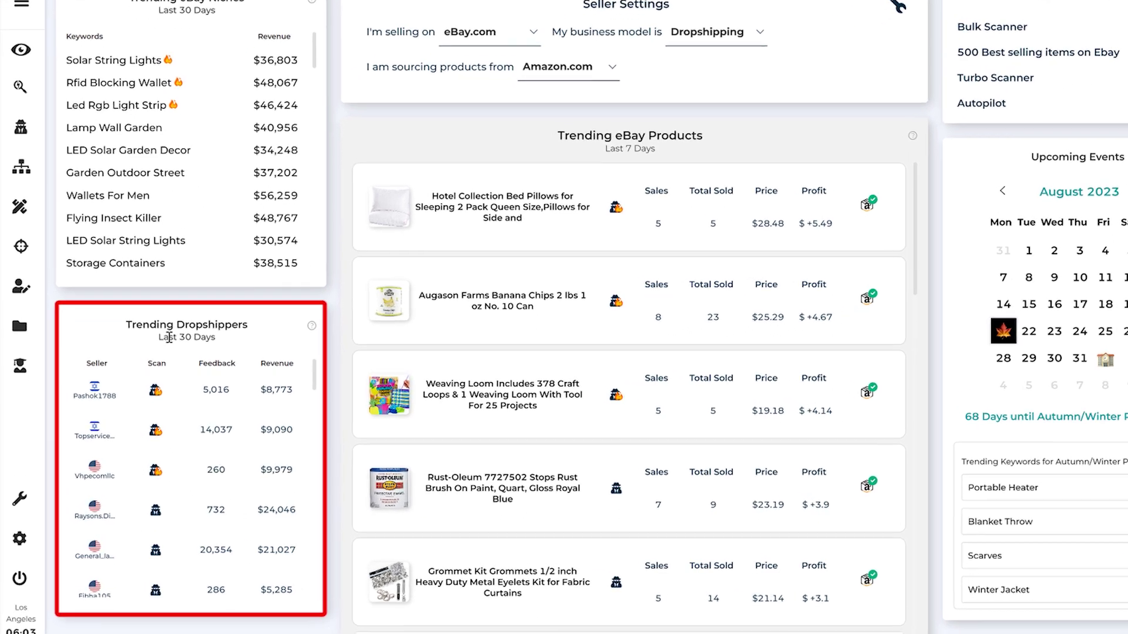
left_click_drag(142, 361, 195, 365)
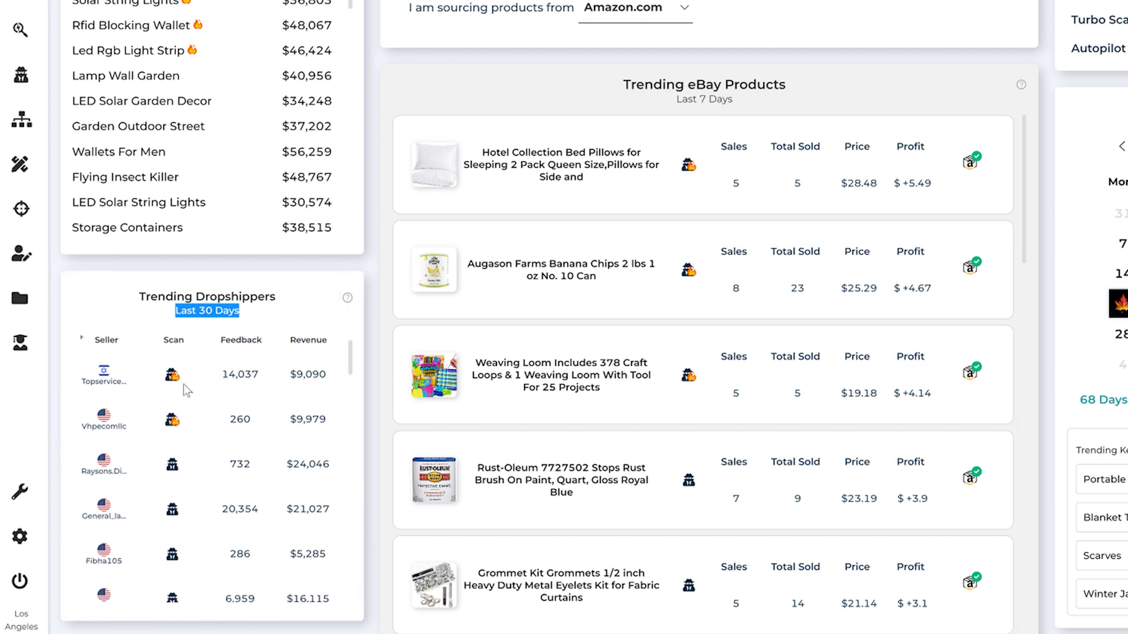
scroll(96, 436, "down", 2)
scroll(101, 465, "down", 2)
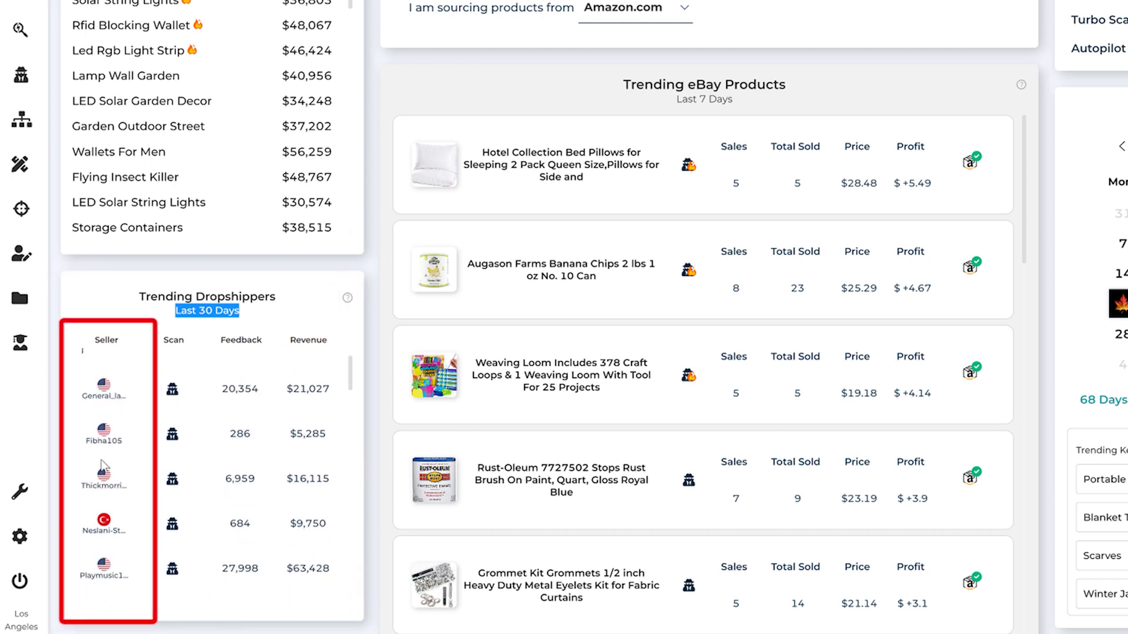
scroll(104, 528, "down", 1)
scroll(106, 525, "down", 1)
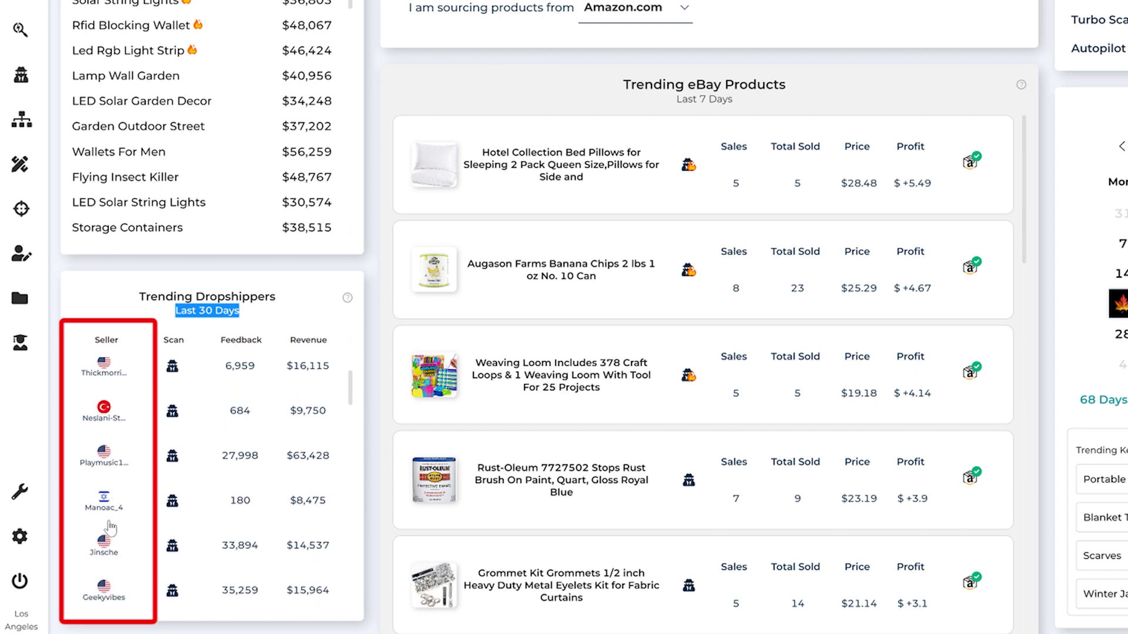
scroll(113, 520, "down", 2)
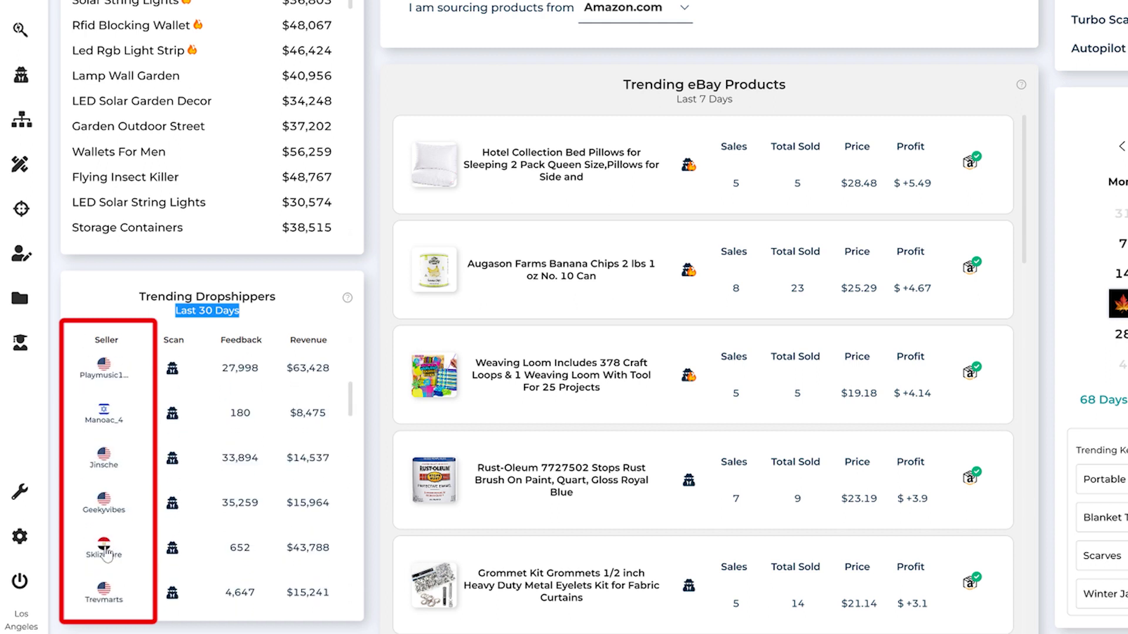
scroll(106, 552, "down", 5)
scroll(105, 551, "down", 5)
scroll(132, 529, "down", 4)
scroll(151, 510, "down", 1)
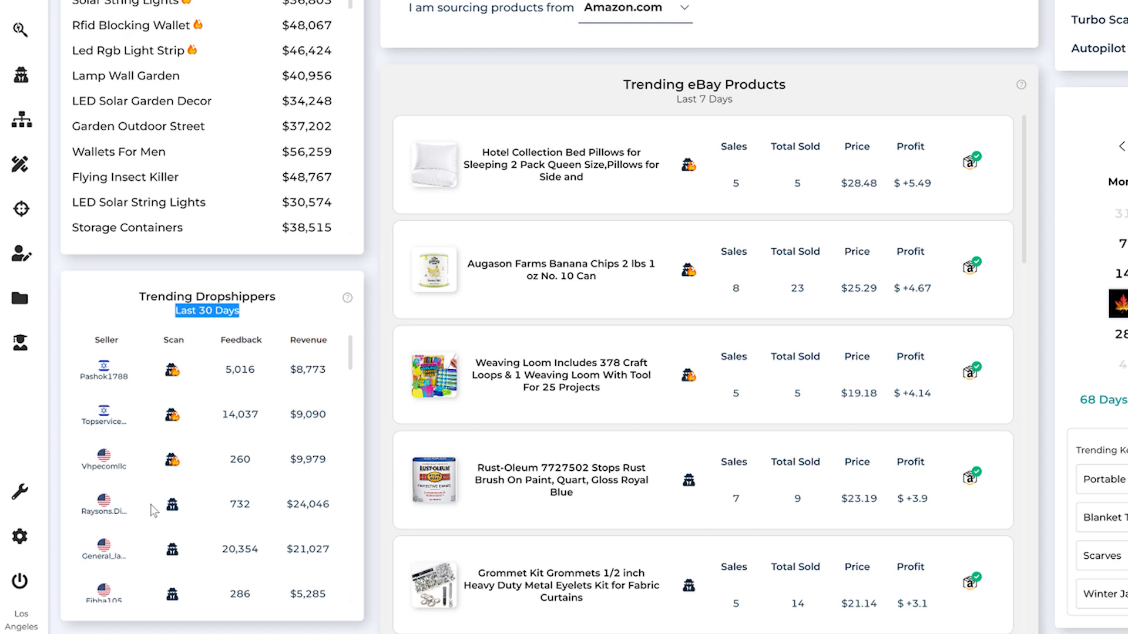
scroll(165, 543, "down", 1)
Sort Trending Dropshippers by Revenue descending and highlight the top seller's $63,428 figure.
left_click(306, 316)
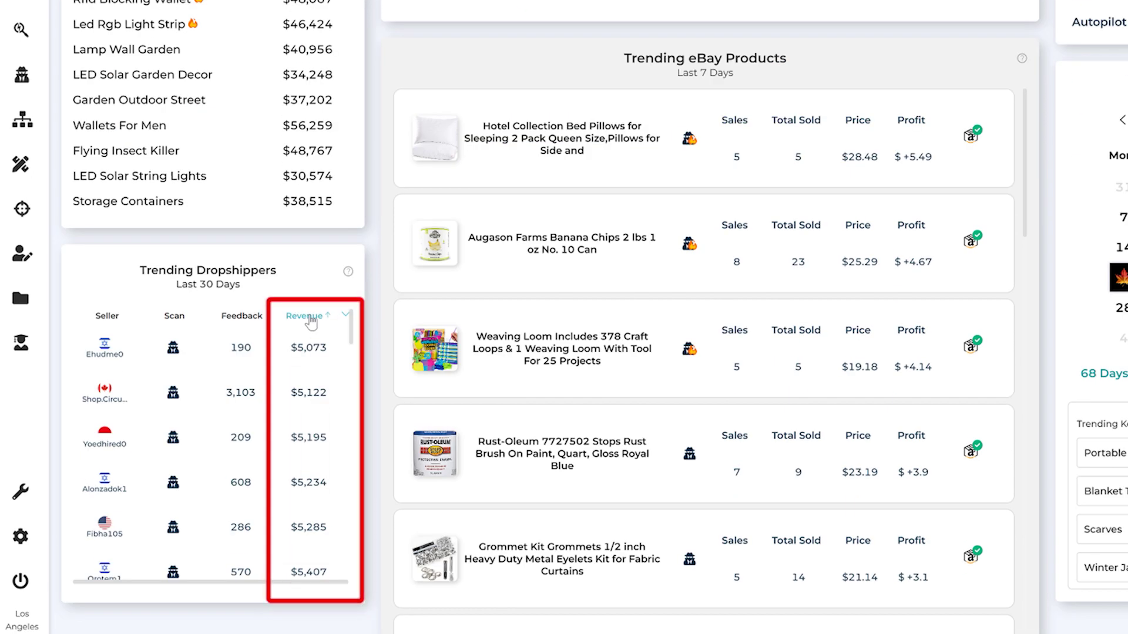
left_click(309, 316)
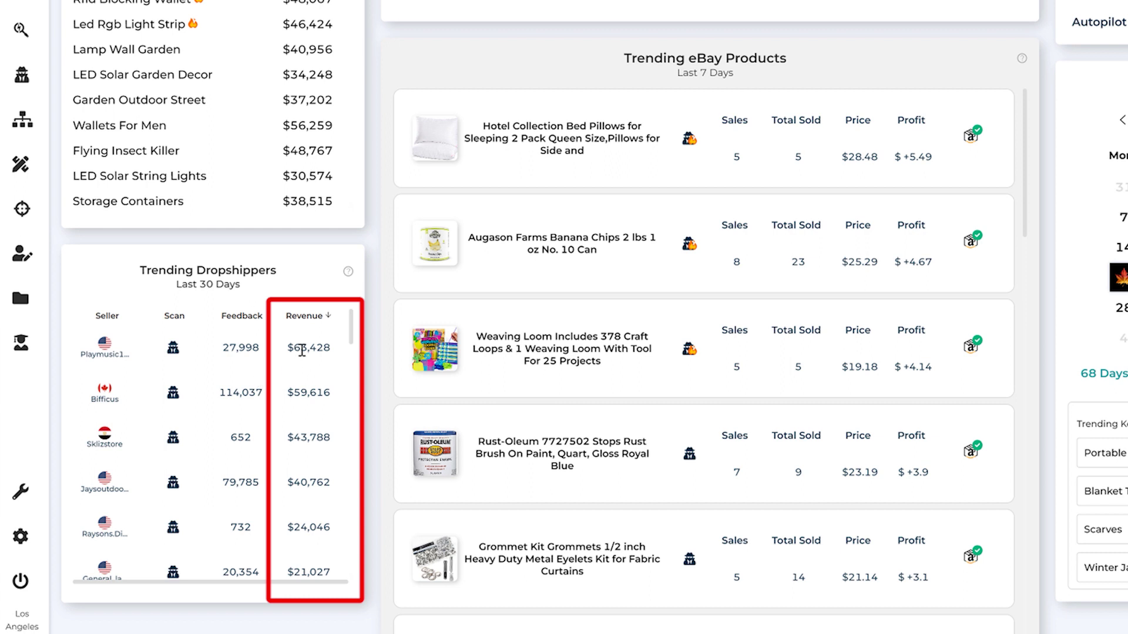
left_click_drag(287, 348, 325, 350)
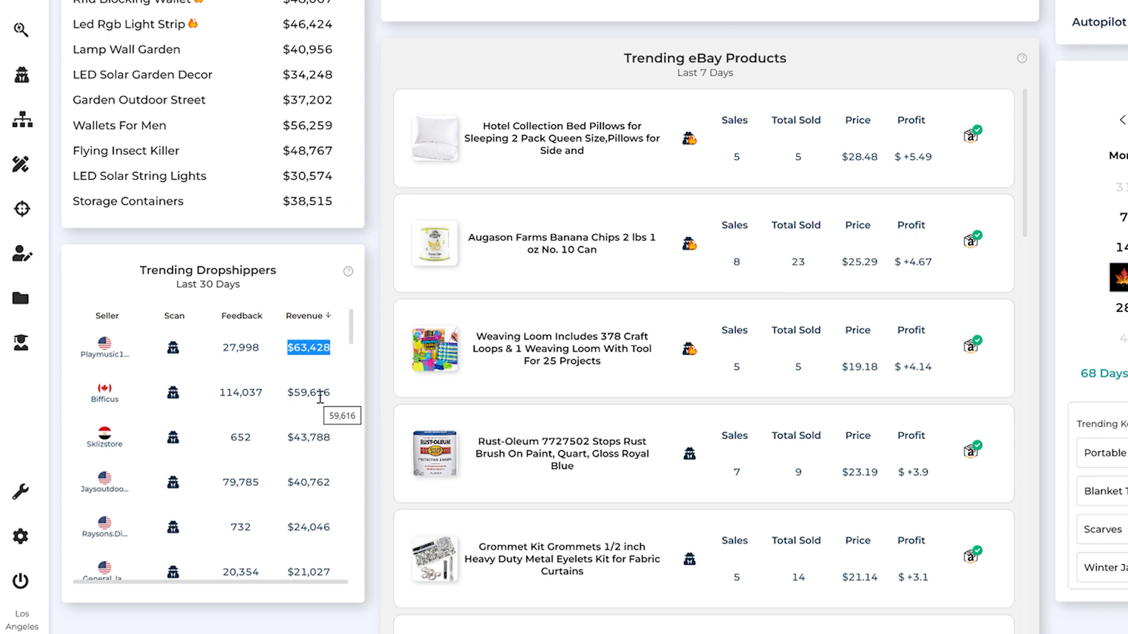
Open the Bifficus competitor page and check its active listings figure.
left_click(277, 429)
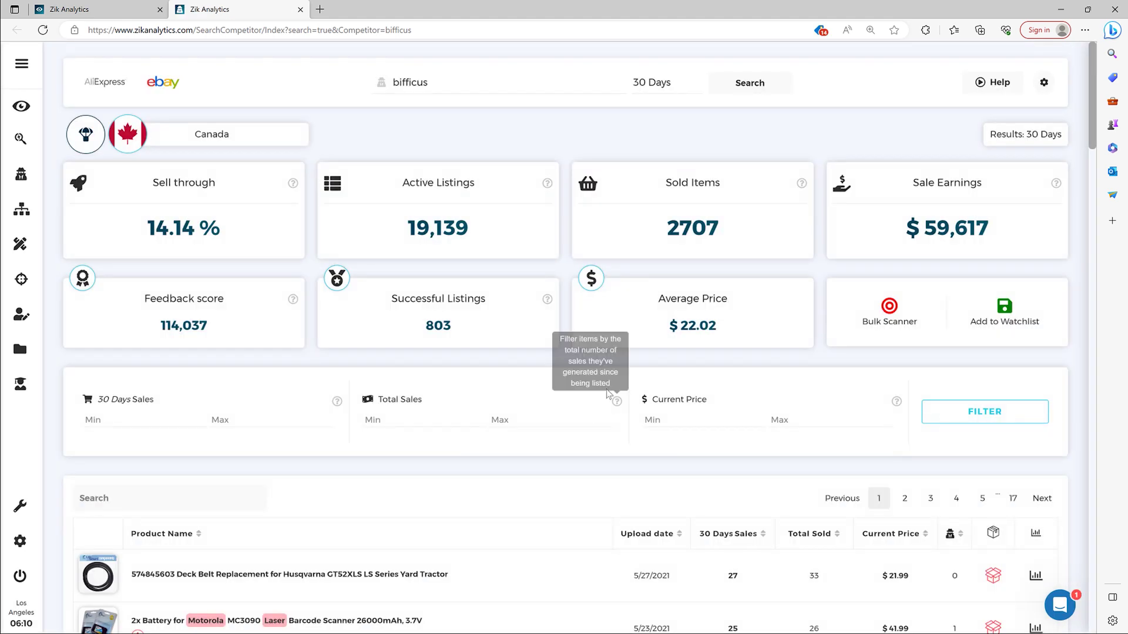
scroll(502, 321, "down", 1)
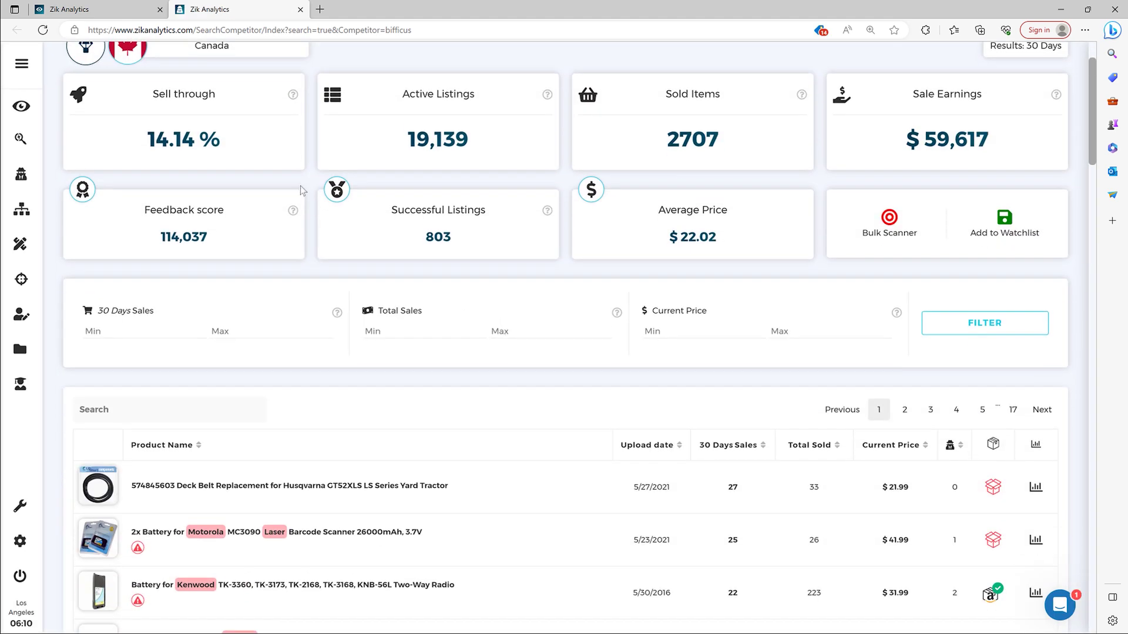
left_click_drag(400, 144, 470, 145)
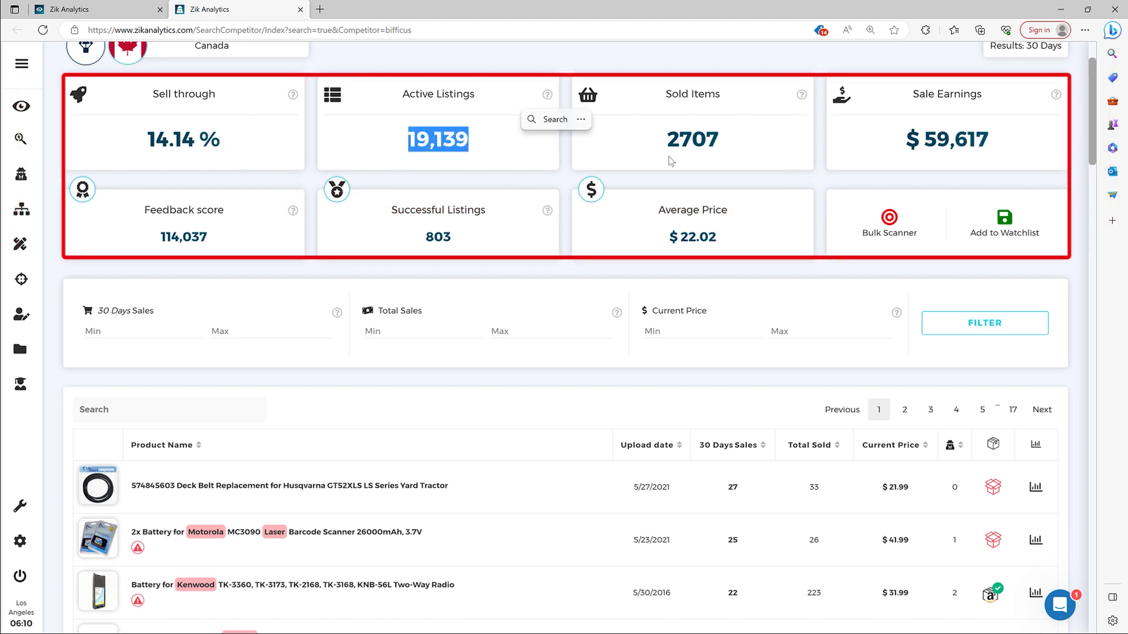
left_click(675, 159)
left_click_drag(664, 232, 707, 236)
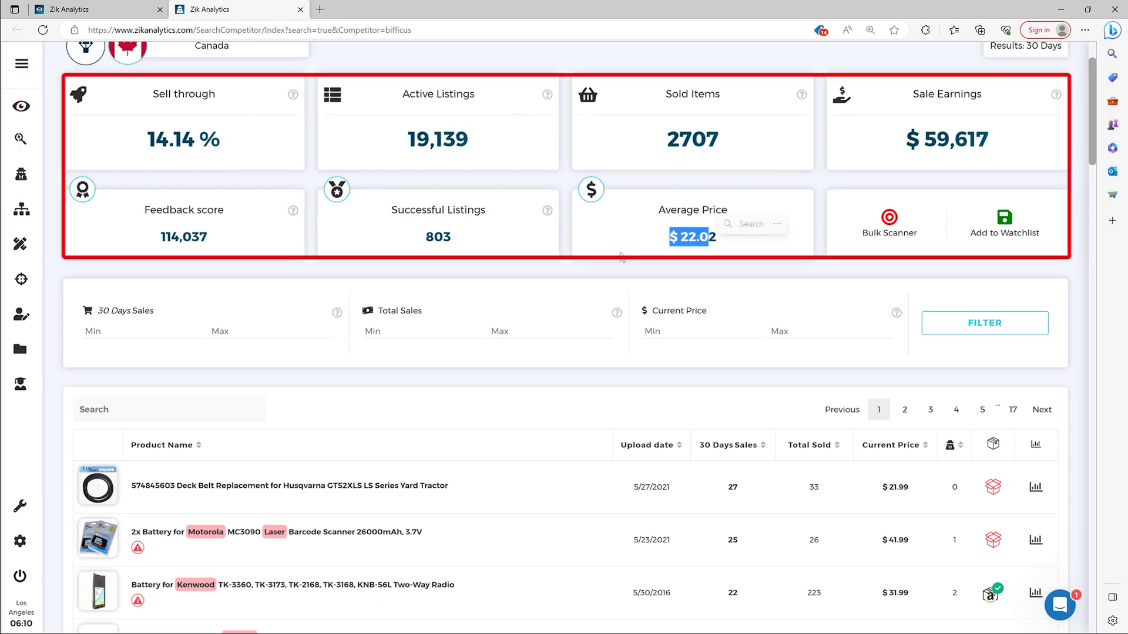
scroll(311, 244, "down", 1)
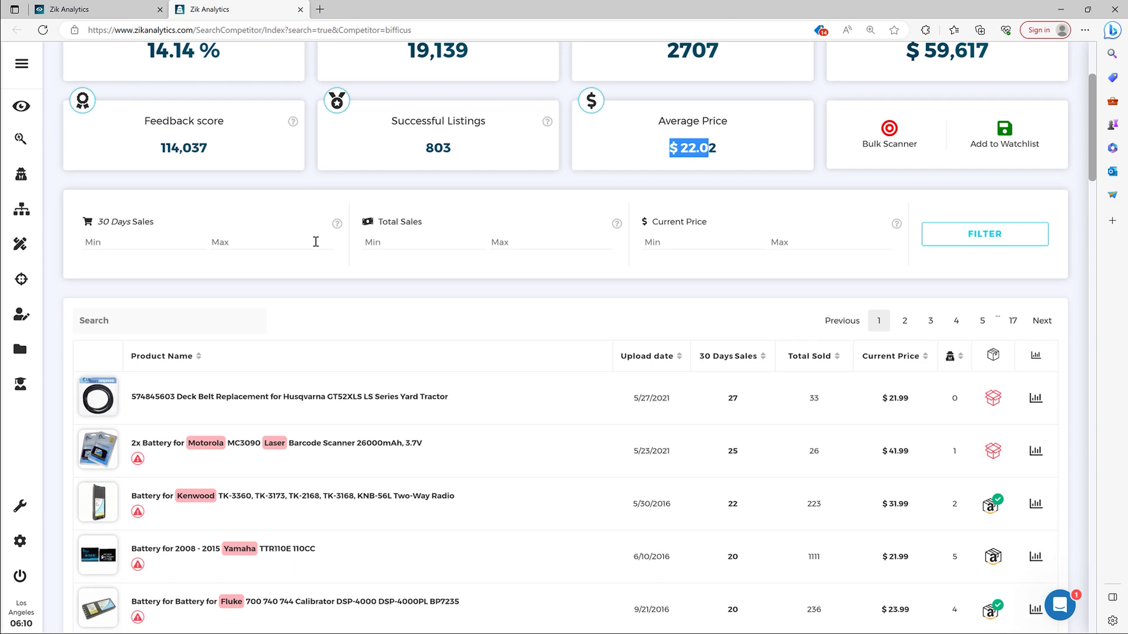
scroll(334, 286, "down", 1)
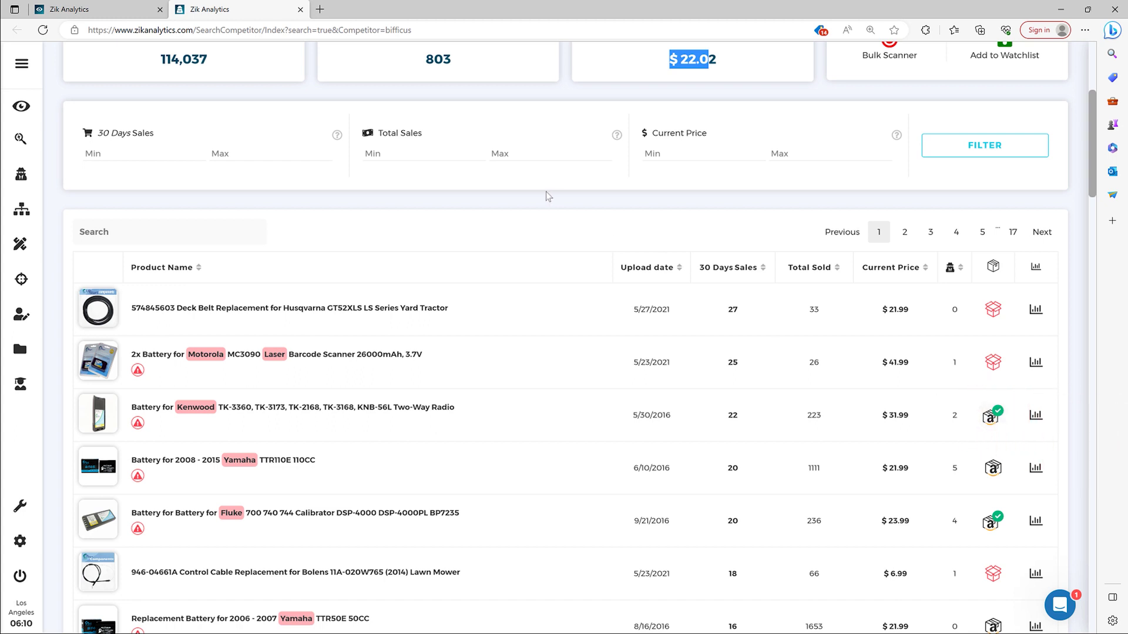
Back on the dashboard, set 'My business model is' to Wholesale and locate the Trending eBay Sellers panel.
left_click(71, 9)
scroll(491, 258, "up", 2)
left_click(638, 179)
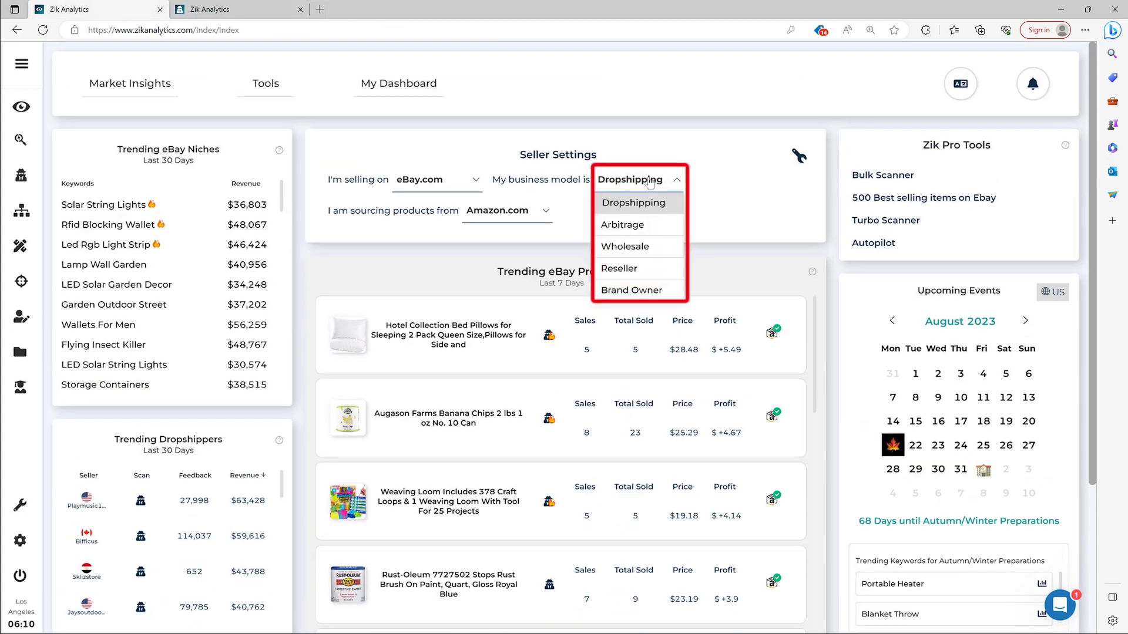
left_click(642, 246)
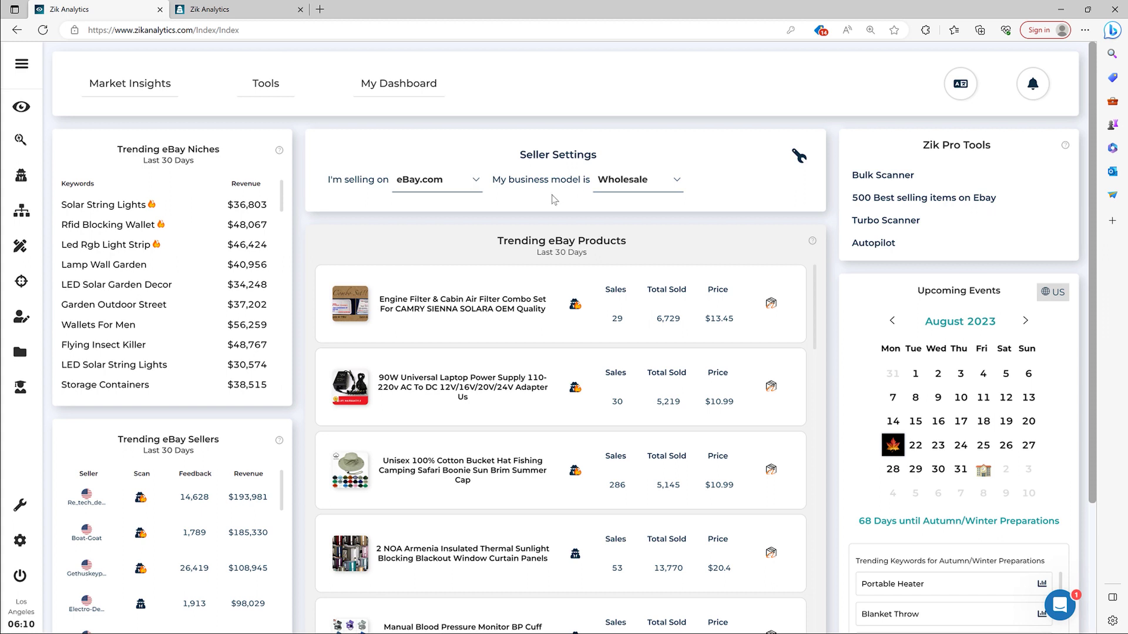
scroll(265, 213, "down", 1)
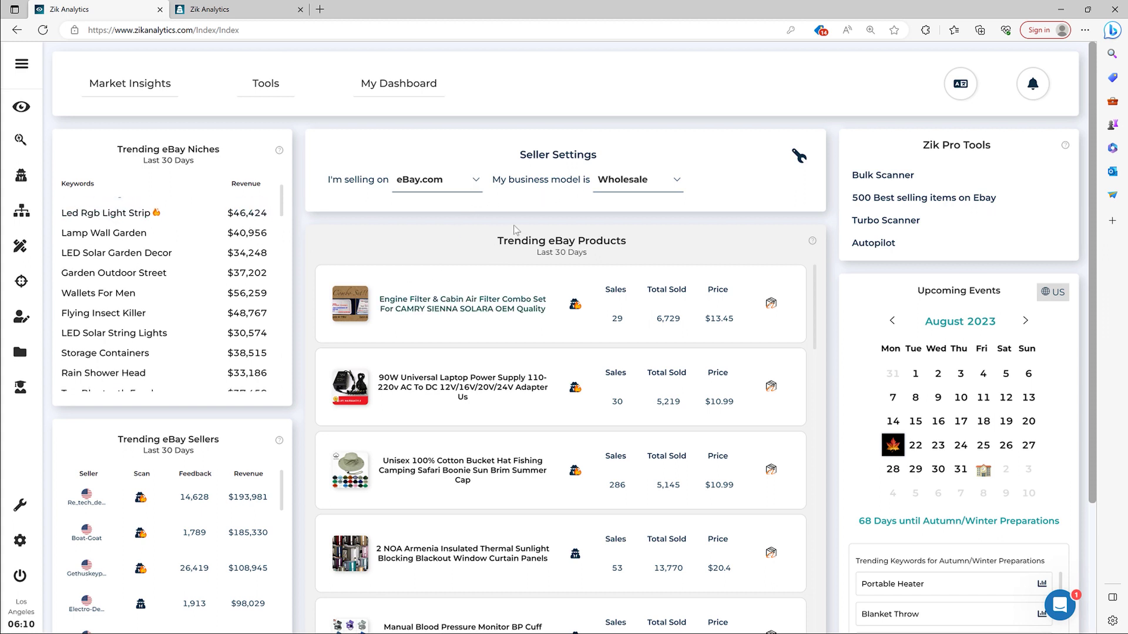
scroll(182, 383, "down", 2)
scroll(221, 370, "down", 3)
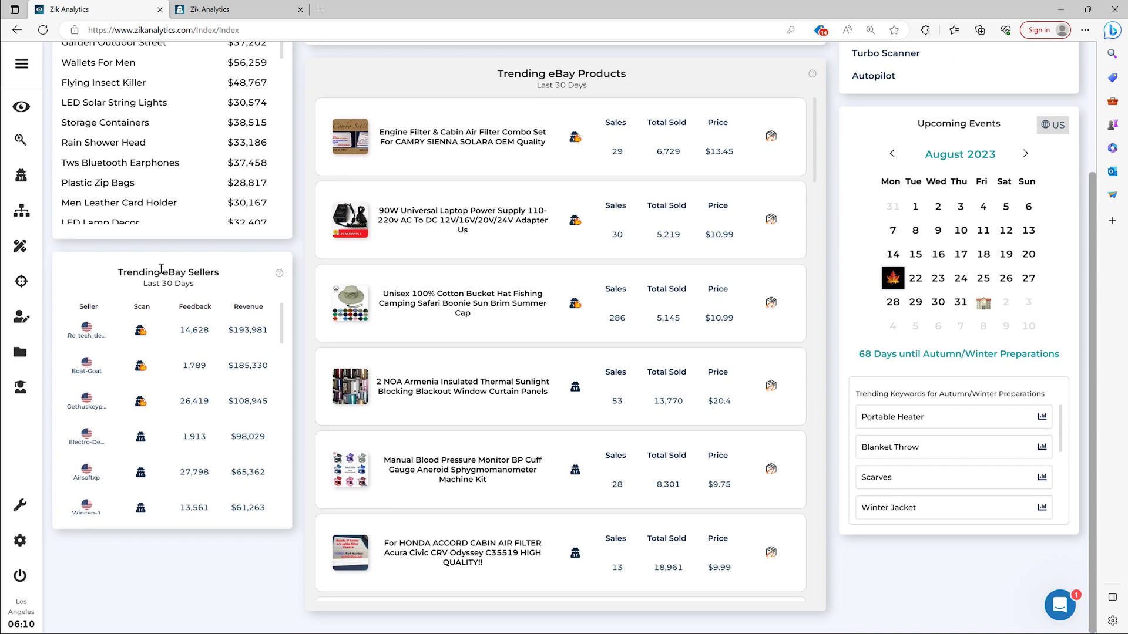
left_click_drag(168, 279, 220, 287)
left_click(206, 289)
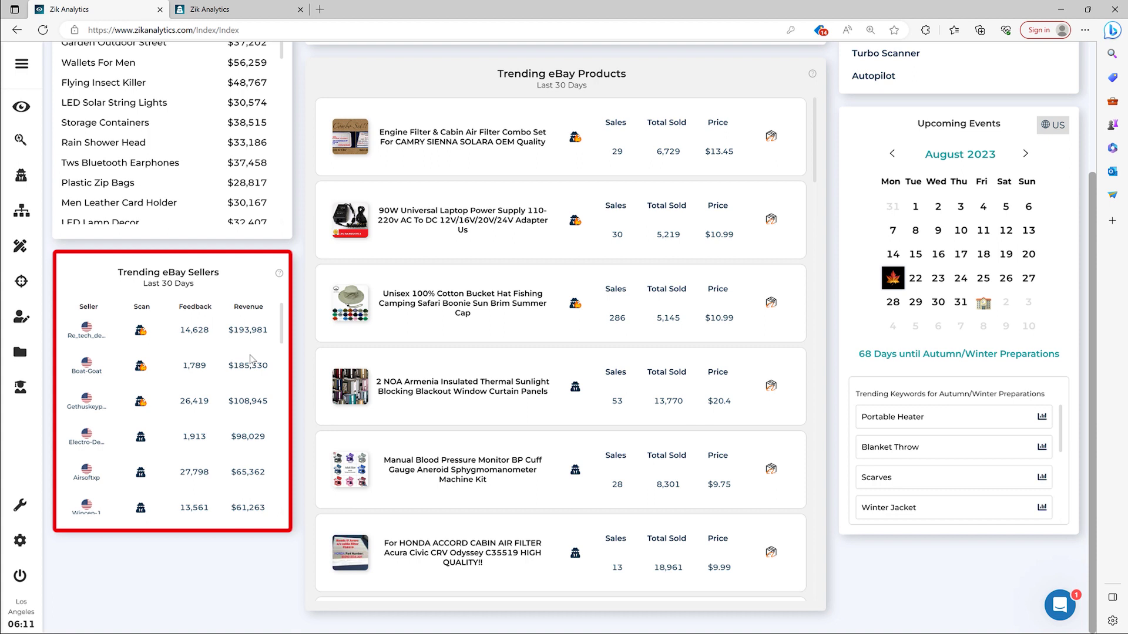
scroll(252, 359, "down", 1)
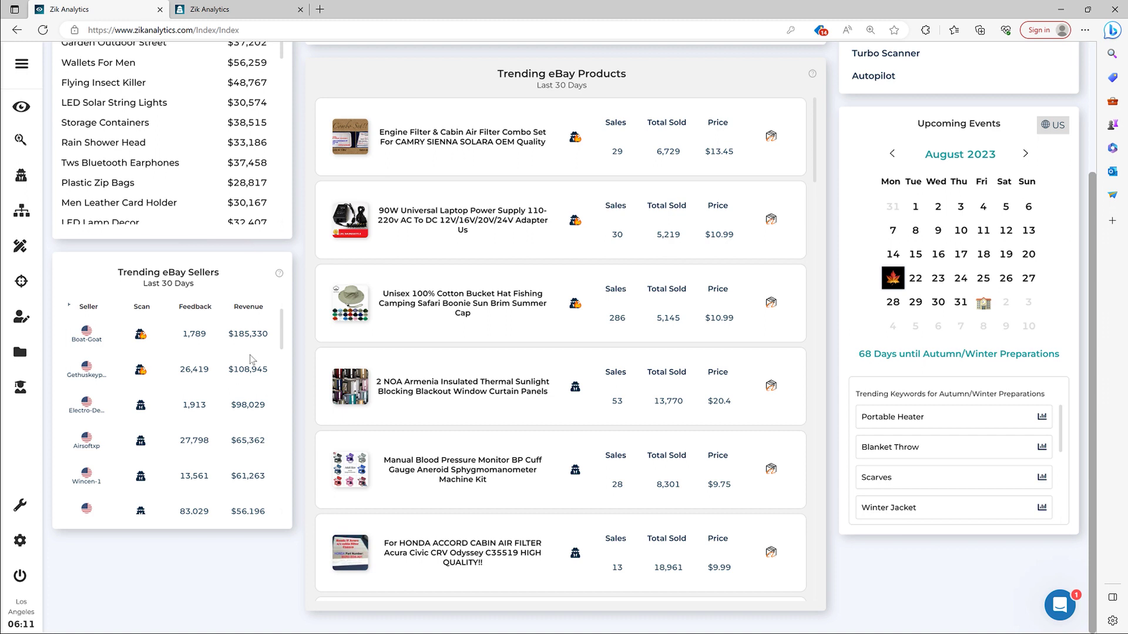
scroll(251, 359, "up", 1)
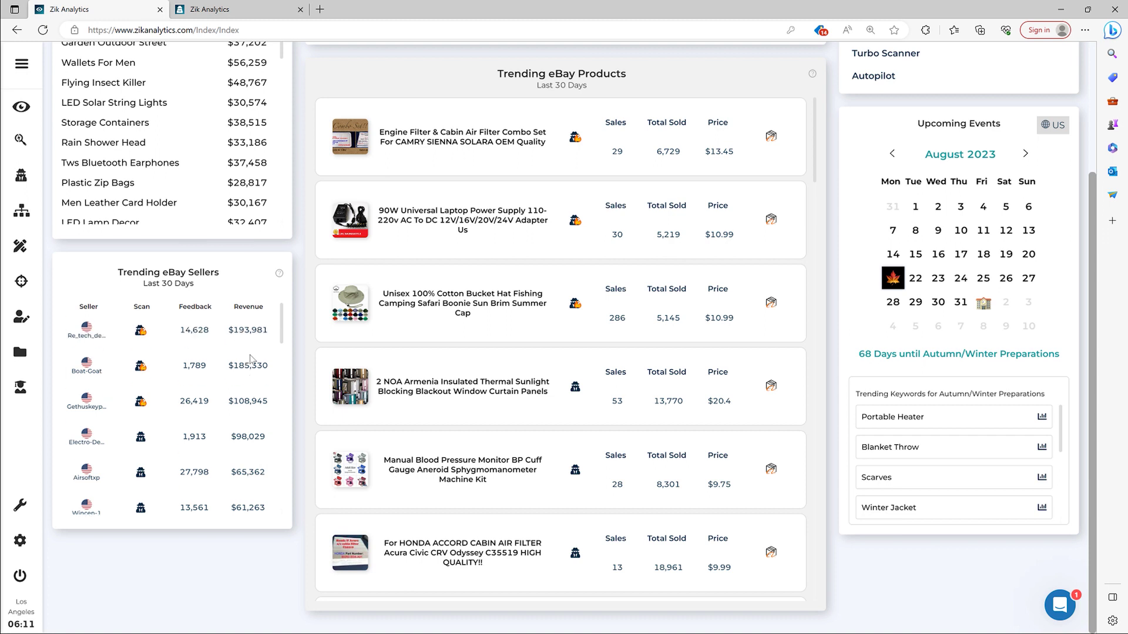
Open the re_tech_deals competitor page from the first Trending eBay Sellers row.
left_click(141, 331)
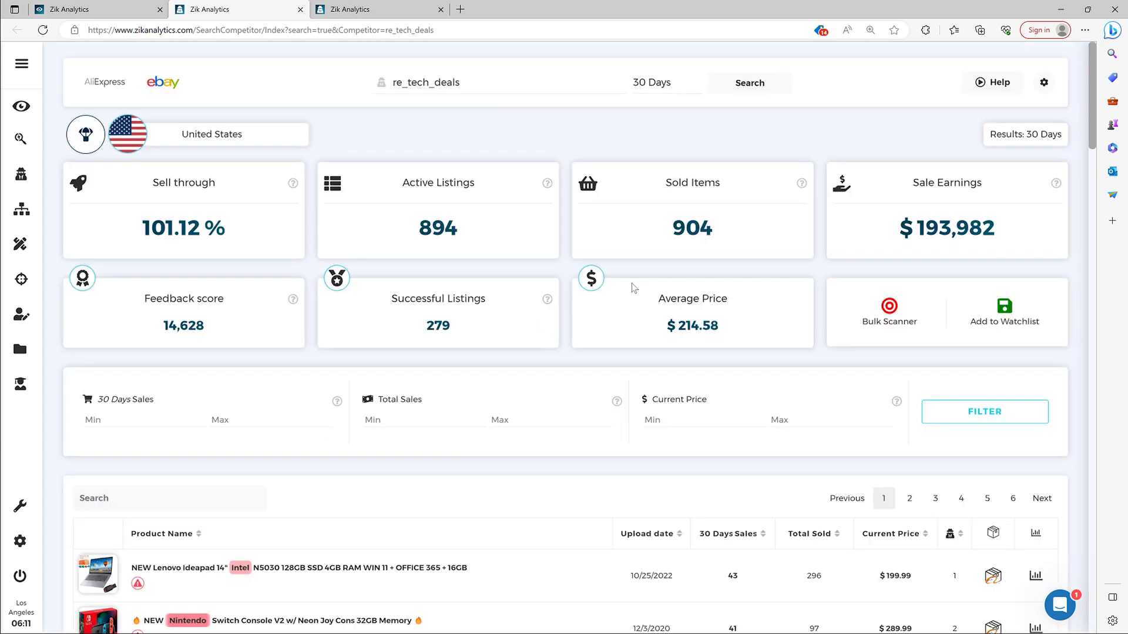
scroll(622, 301, "down", 1)
scroll(538, 274, "down", 1)
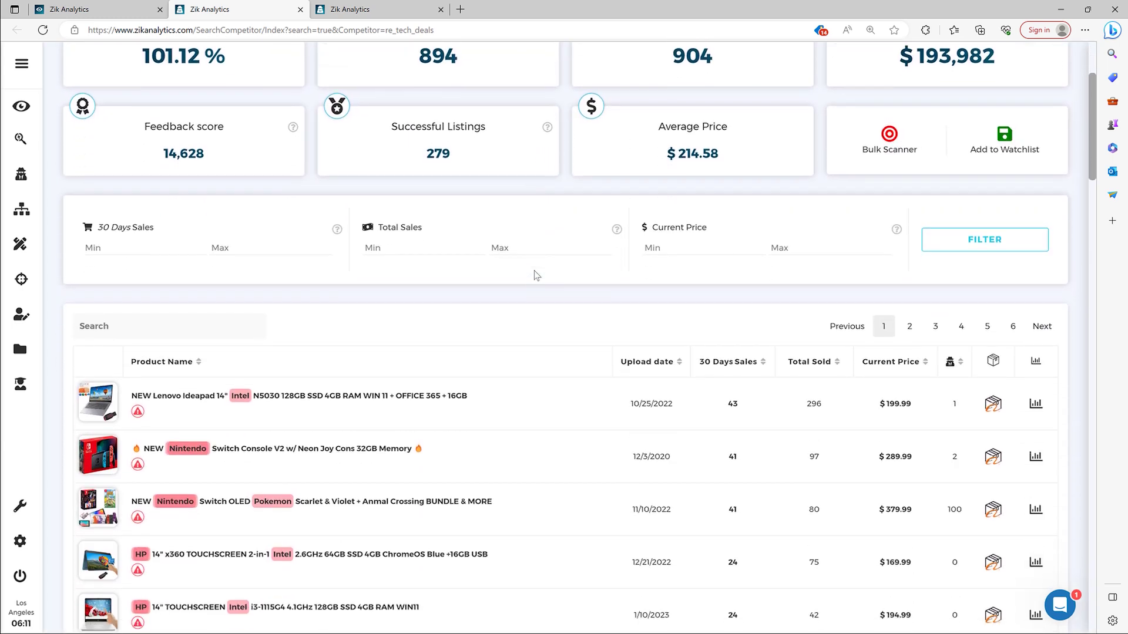
scroll(534, 274, "down", 1)
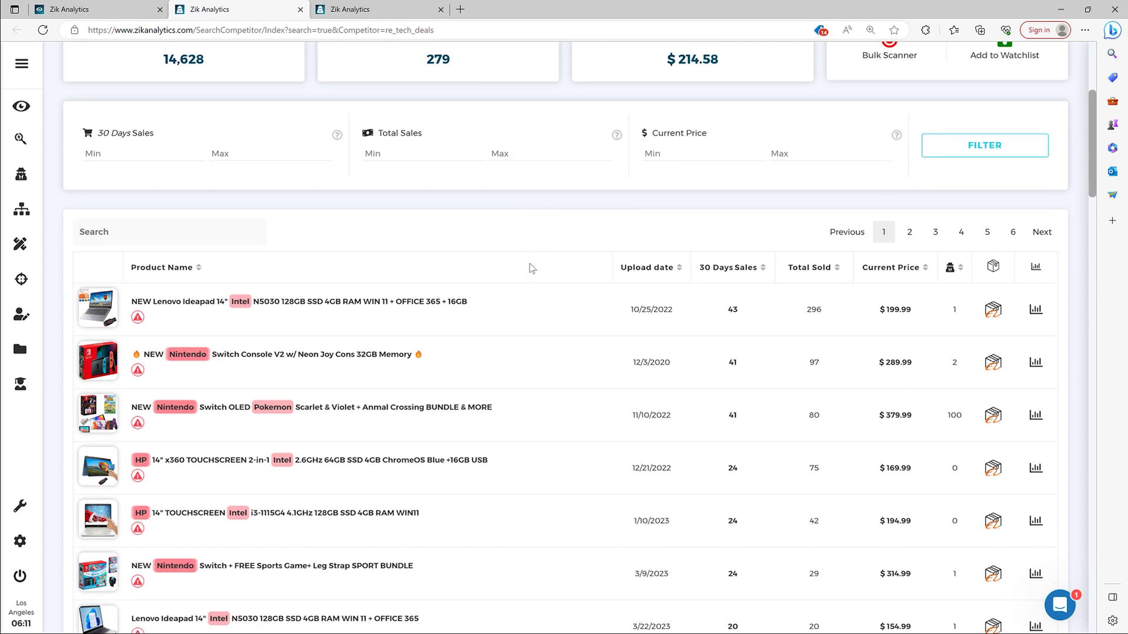
scroll(529, 264, "down", 1)
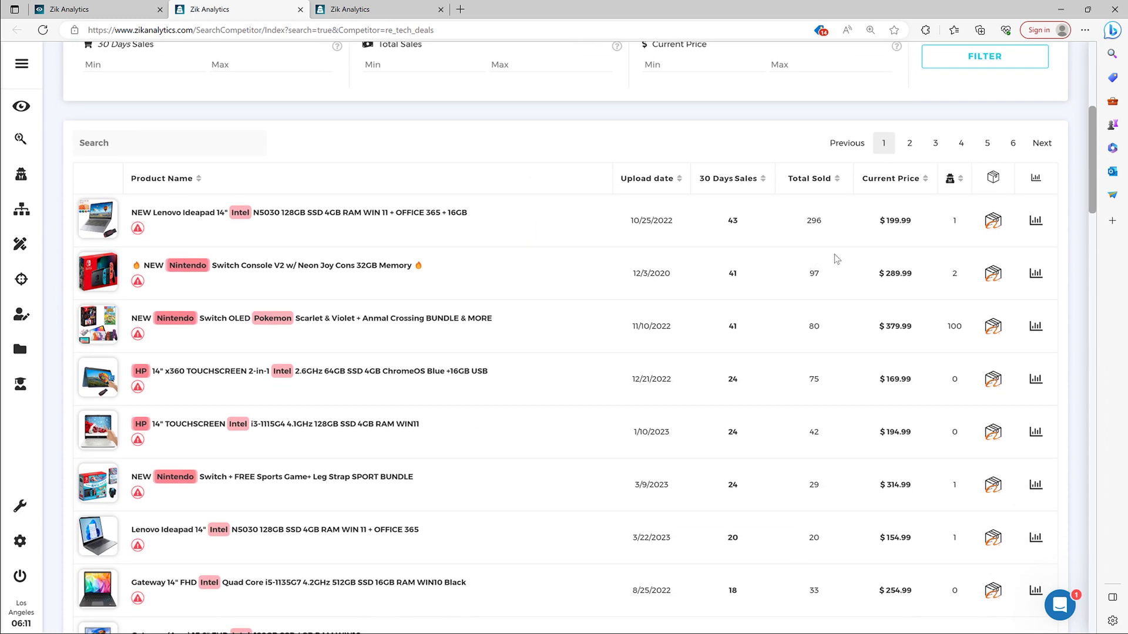